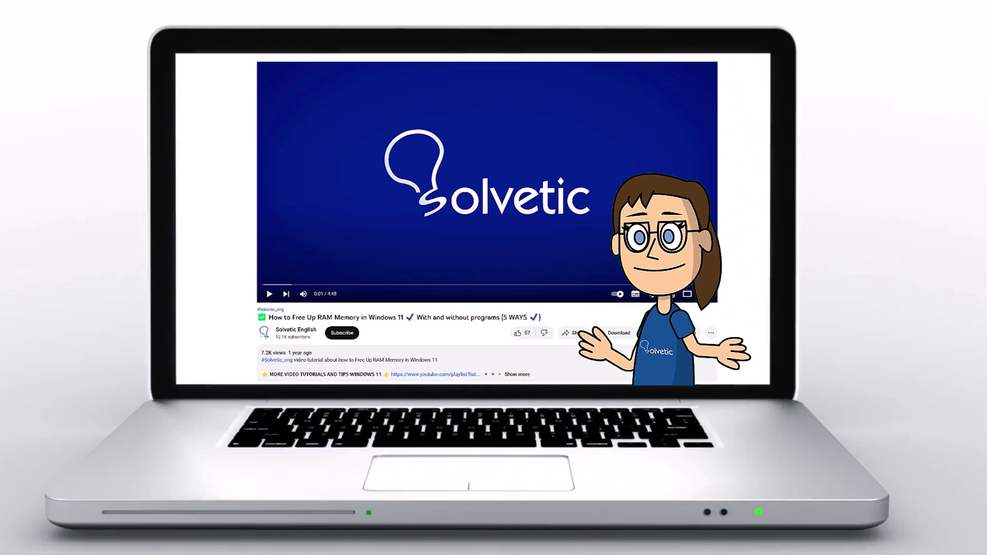
Search for 'security' and launch Windows Security
{"action": "left_click", "coordinate": [524, 376]}
{"action": "scroll", "coordinate": [488, 221], "scroll_direction": "down", "scroll_amount": 2}
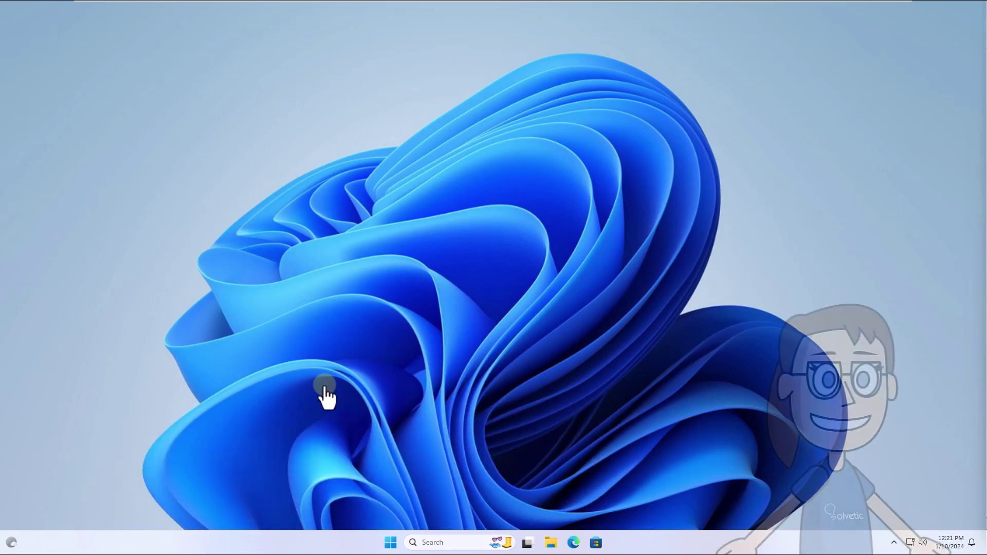
{"action": "left_click", "coordinate": [433, 542]}
{"action": "type", "text": "se"}
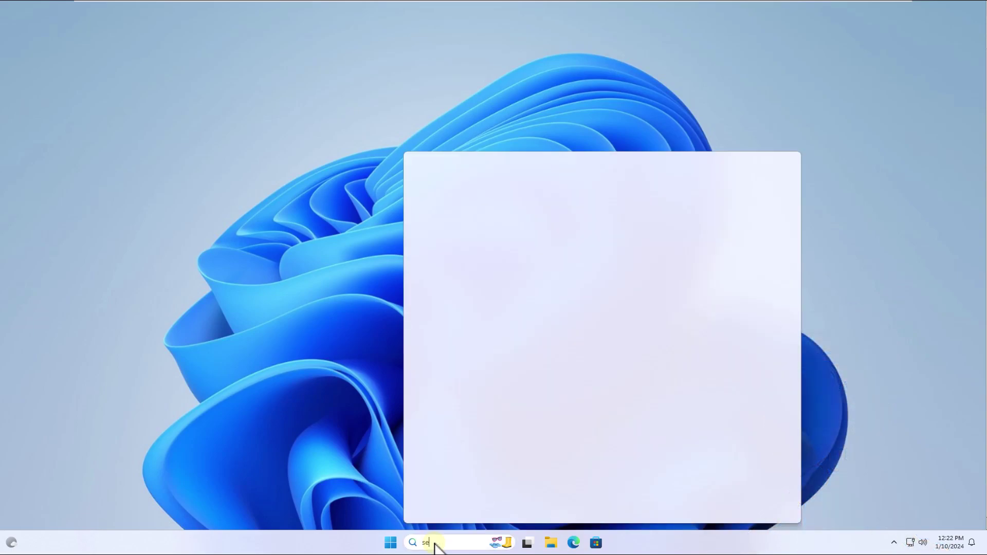
{"action": "type", "text": "curity"}
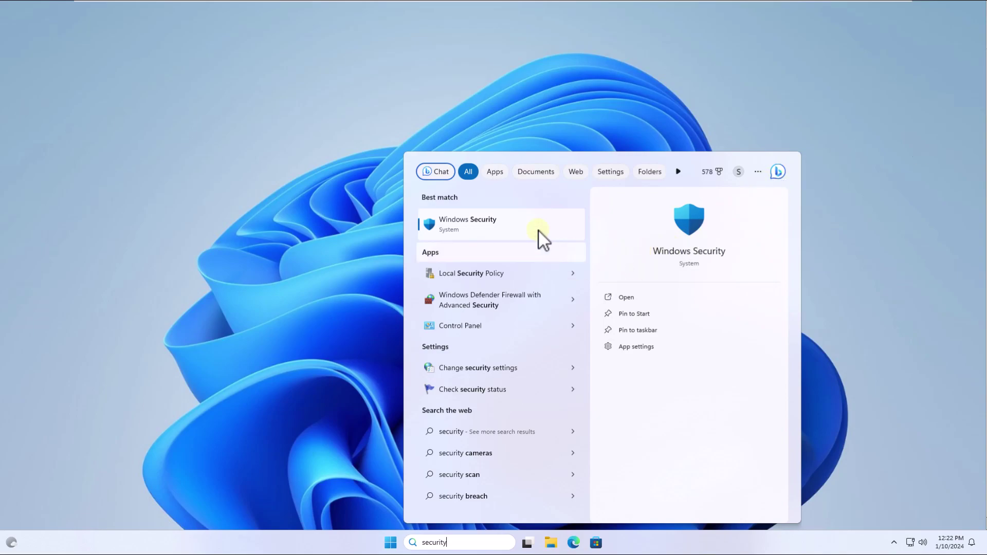
{"action": "key", "text": "Return"}
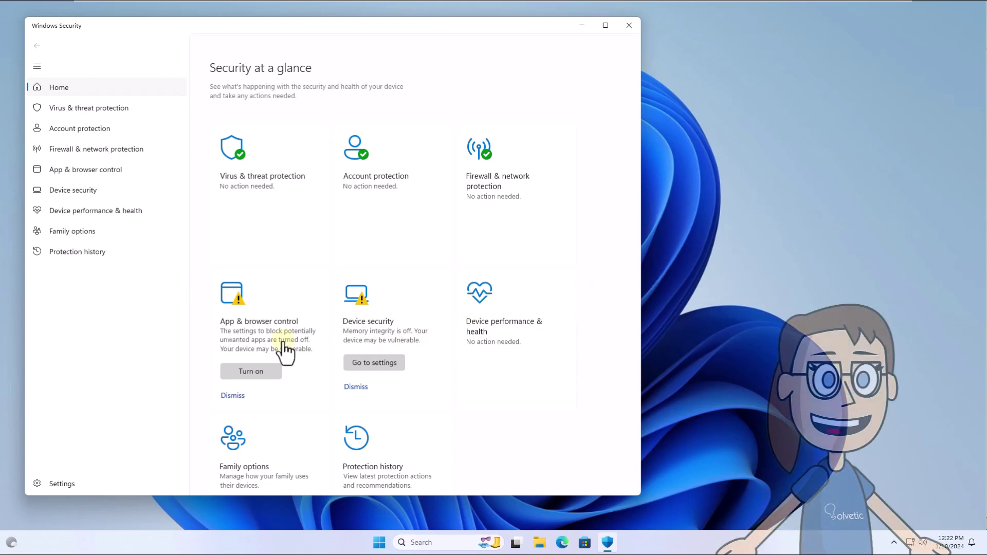
In Virus & threat protection settings, switch Real-time protection off
{"action": "left_click", "coordinate": [92, 108]}
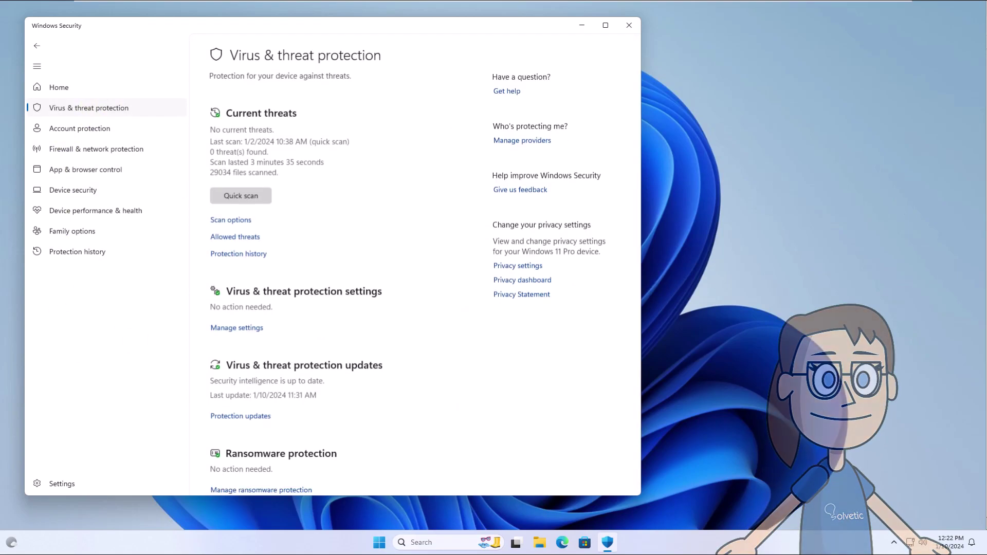
{"action": "left_click", "coordinate": [224, 329]}
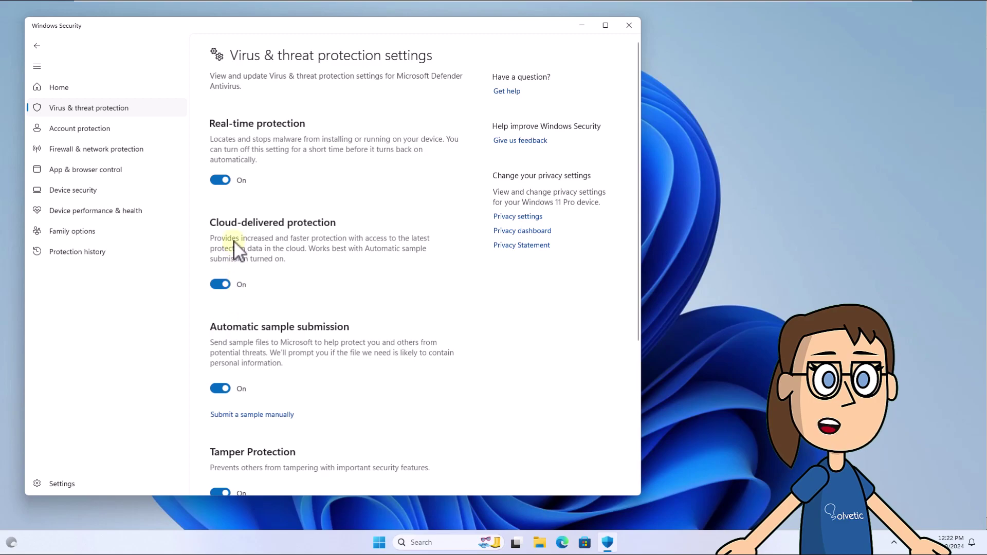
{"action": "left_click", "coordinate": [225, 183]}
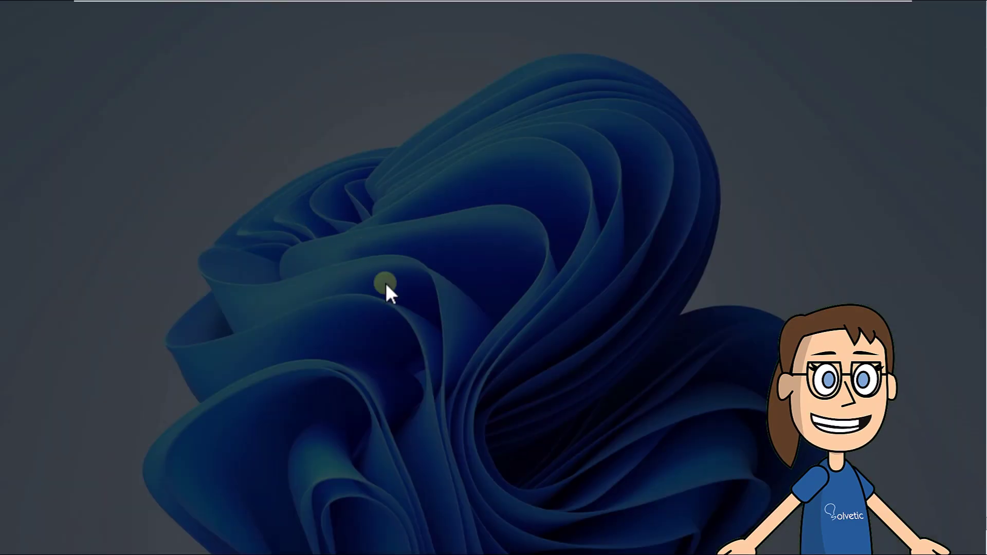
Approve turning off real-time protection and go to the Private network firewall settings
{"action": "left_click", "coordinate": [433, 354]}
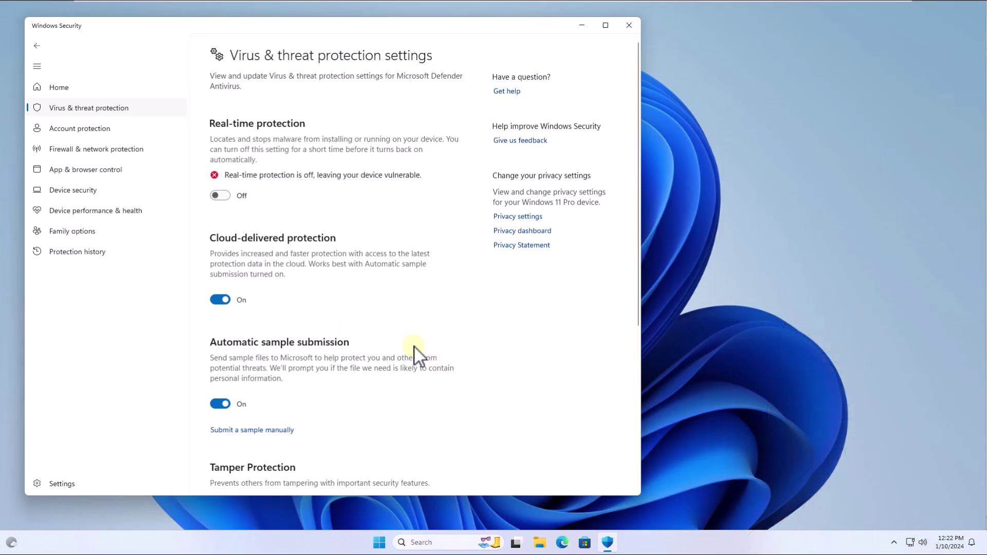
{"action": "left_click", "coordinate": [131, 154]}
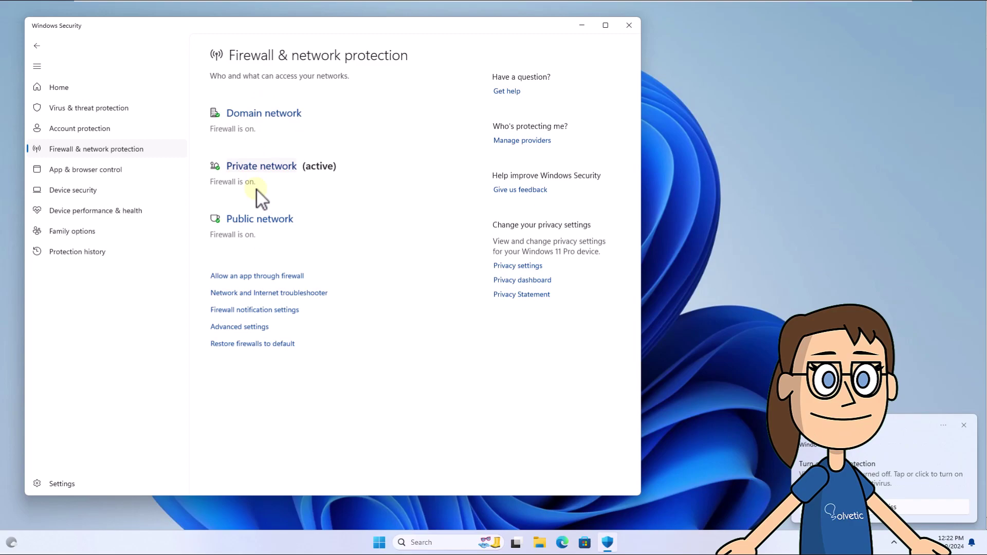
{"action": "left_click", "coordinate": [278, 167]}
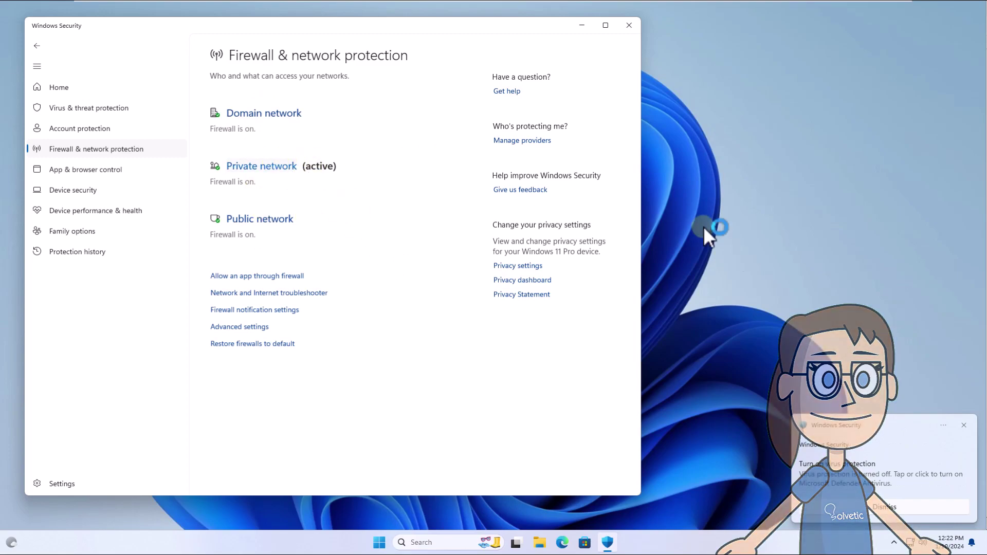
{"action": "left_click", "coordinate": [964, 425]}
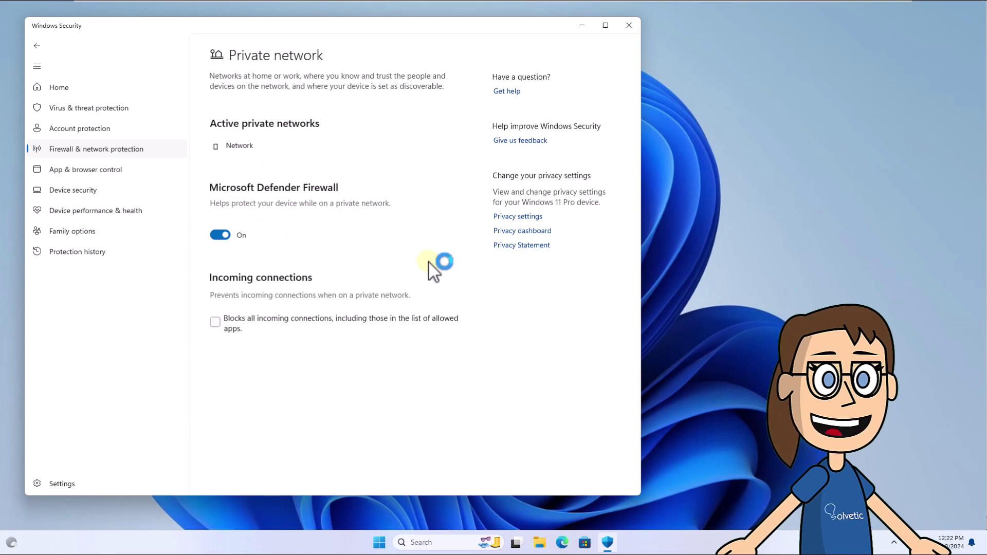
Turn the private network Microsoft Defender Firewall off, approve it, and minimize Windows Security
{"action": "left_click", "coordinate": [229, 237]}
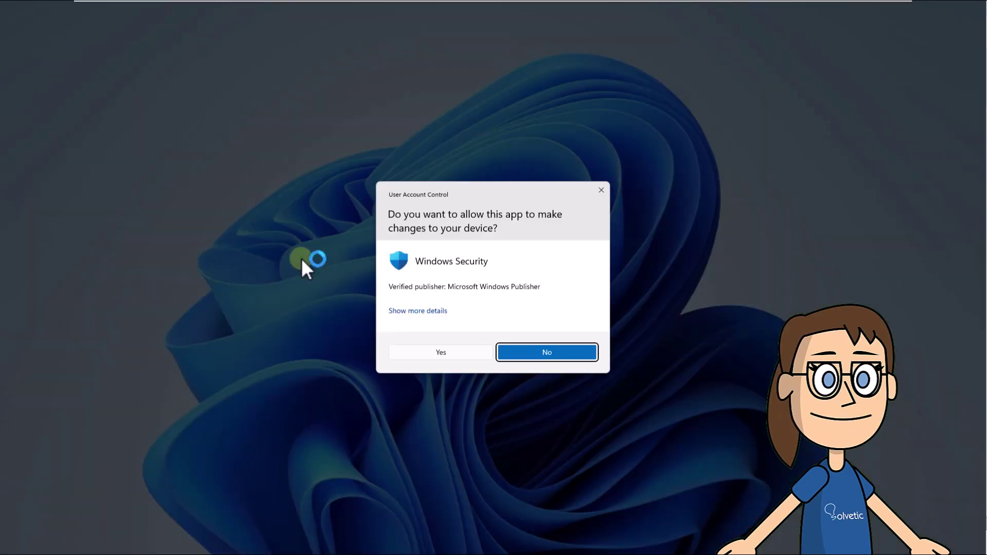
{"action": "left_click", "coordinate": [465, 352]}
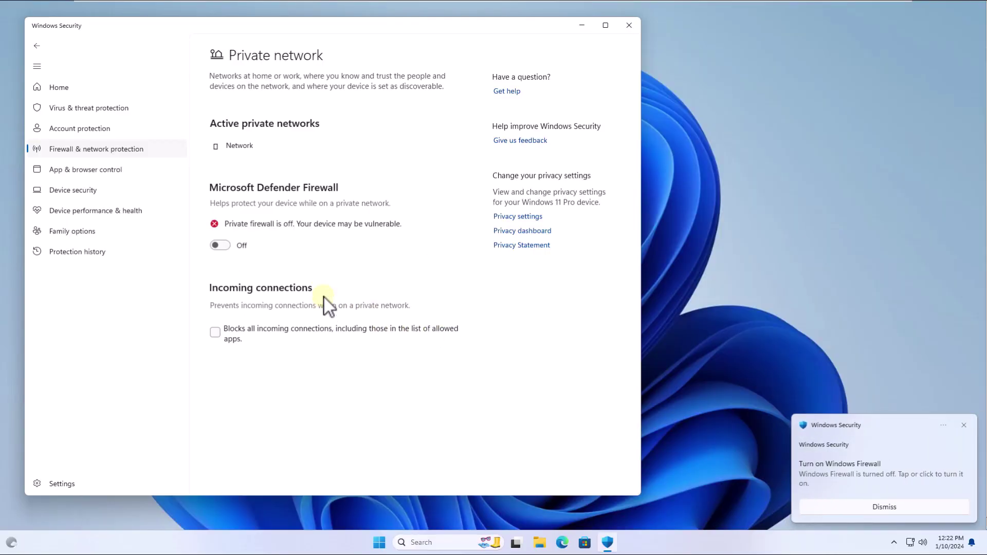
{"action": "left_click", "coordinate": [962, 428]}
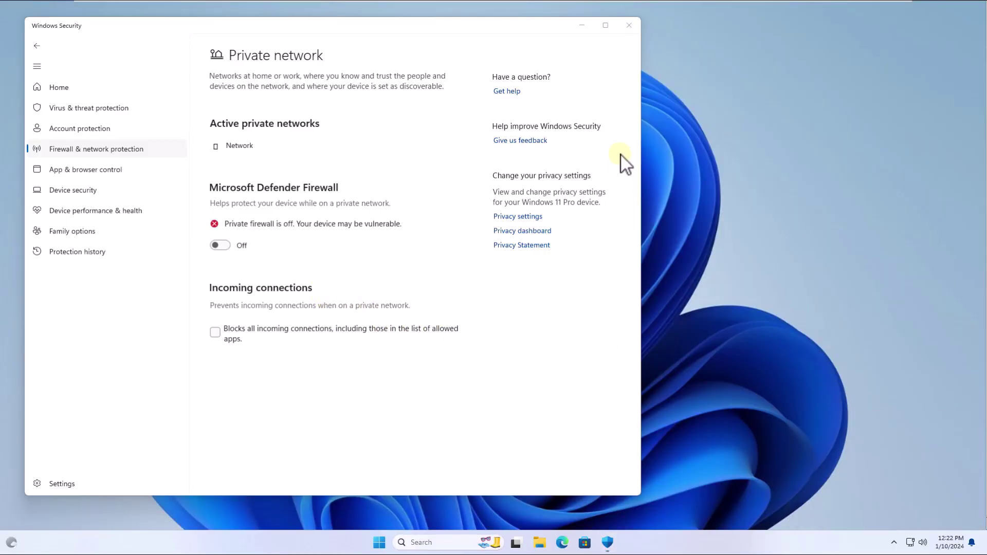
{"action": "left_click", "coordinate": [582, 27]}
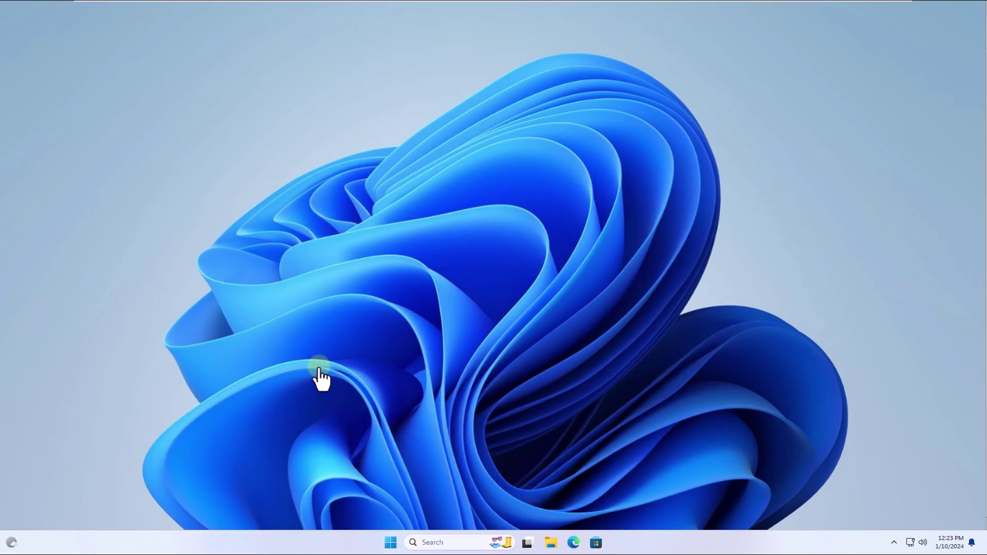
Search Windows for %appdata%
{"action": "left_click", "coordinate": [441, 537]}
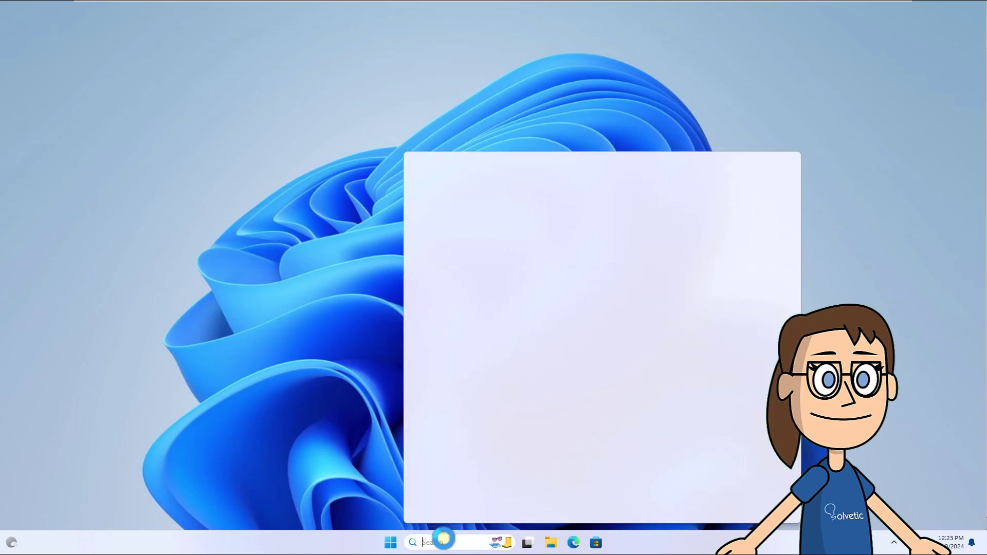
{"action": "type", "text": "%appdata%"}
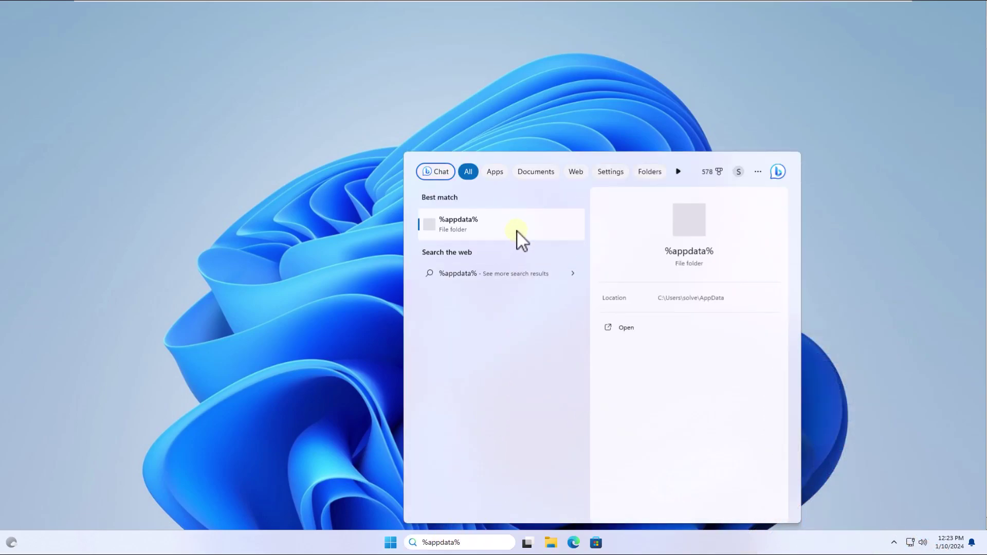
Browse to AppData\Local\Roblox\Versions\version-48a28da848b7420d, which holds RobloxPlayerInstaller.exe
{"action": "left_click", "coordinate": [518, 227]}
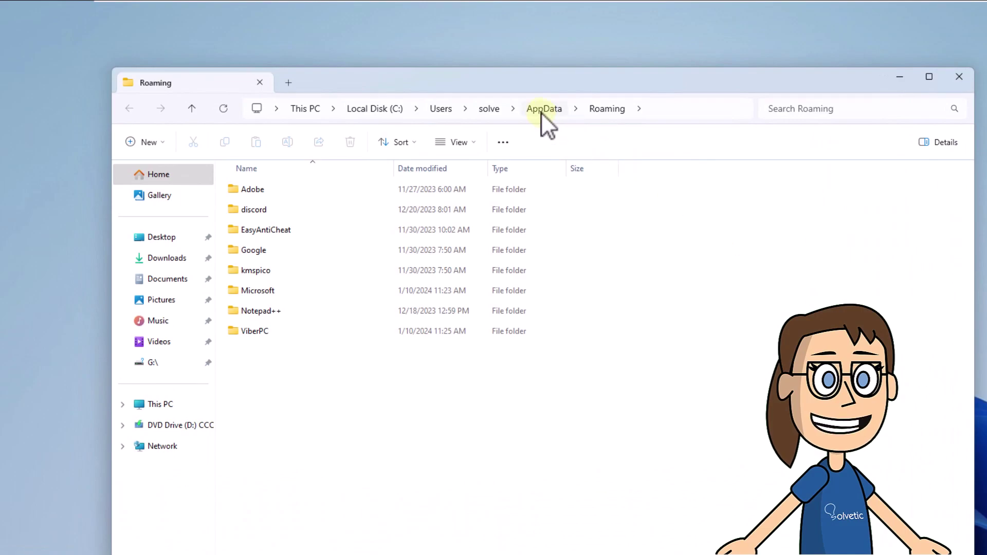
{"action": "left_click", "coordinate": [541, 110]}
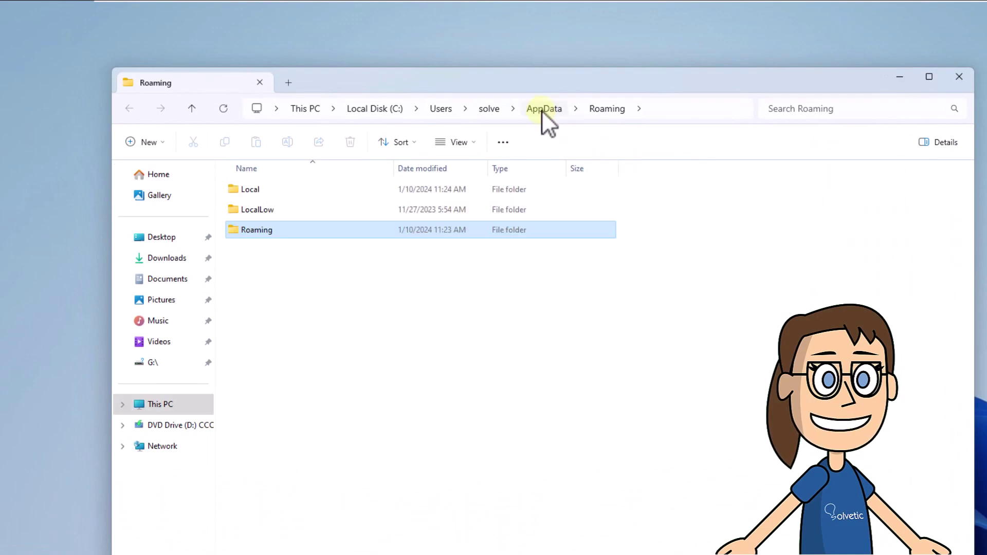
{"action": "double_click", "coordinate": [411, 188]}
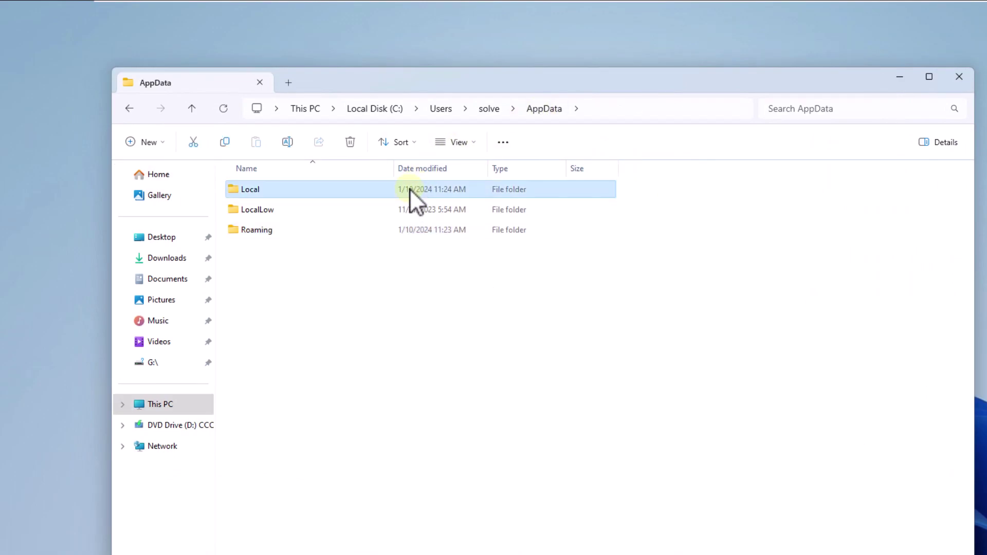
{"action": "scroll", "coordinate": [301, 397], "scroll_direction": "down", "scroll_amount": 5}
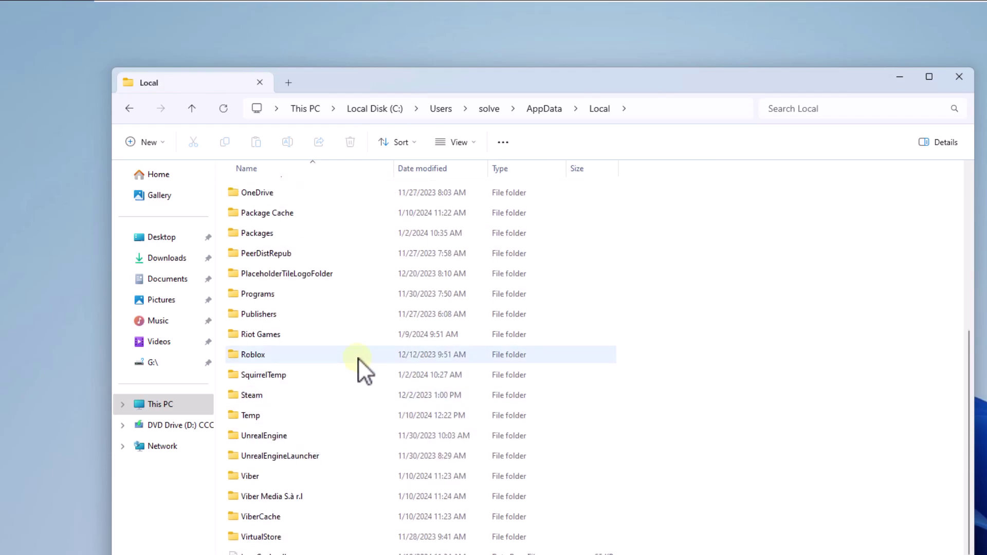
{"action": "double_click", "coordinate": [358, 358]}
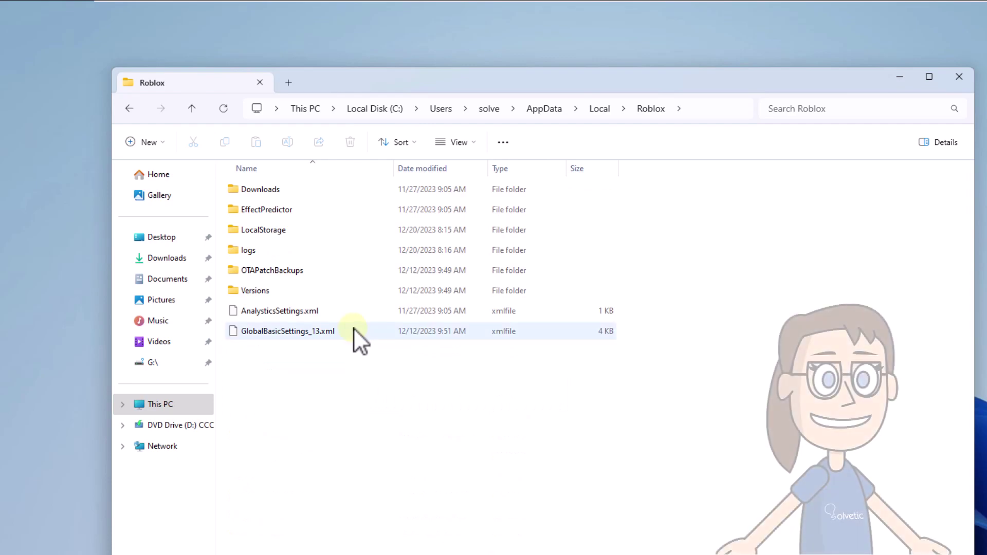
{"action": "double_click", "coordinate": [370, 291]}
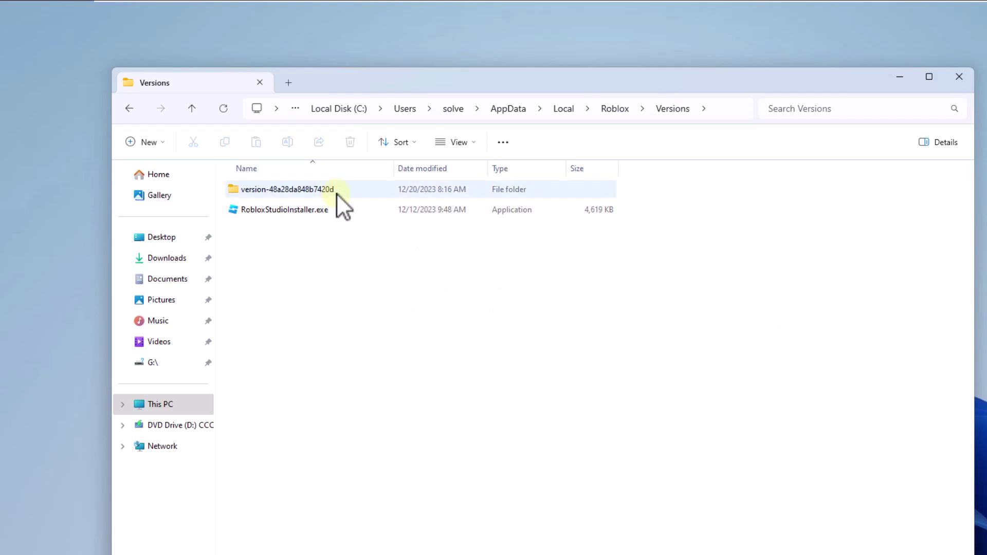
{"action": "double_click", "coordinate": [287, 189]}
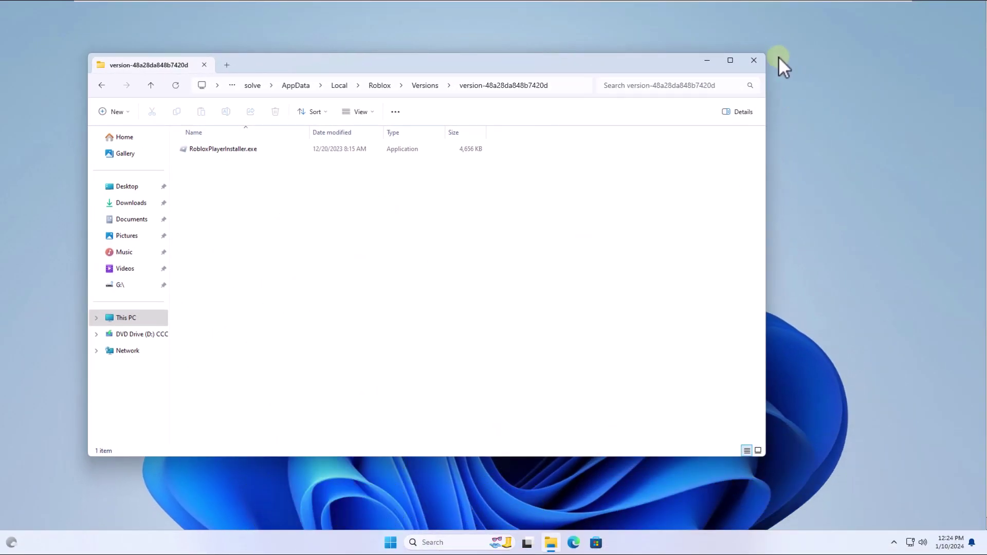
Close File Explorer and review the Roblox Status page's services and 30-day history
{"action": "left_click", "coordinate": [752, 60]}
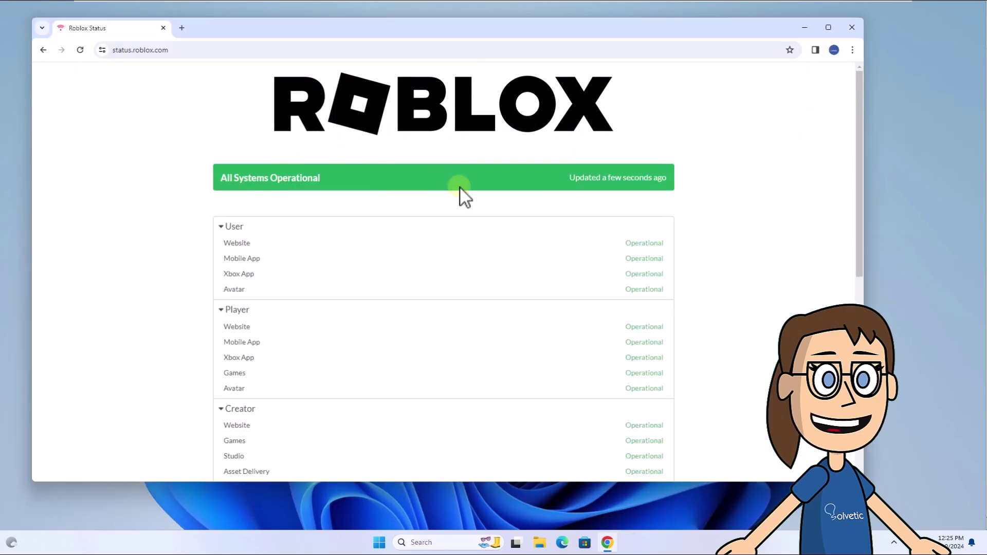
{"action": "scroll", "coordinate": [468, 318], "scroll_direction": "down", "scroll_amount": 1}
{"action": "scroll", "coordinate": [641, 170], "scroll_direction": "down", "scroll_amount": 4}
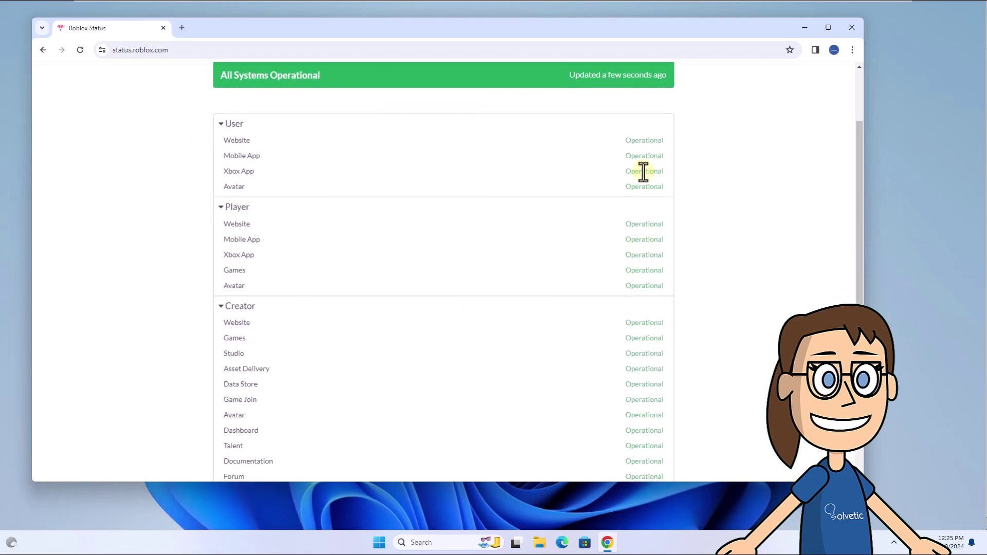
{"action": "scroll", "coordinate": [742, 350], "scroll_direction": "down", "scroll_amount": 4}
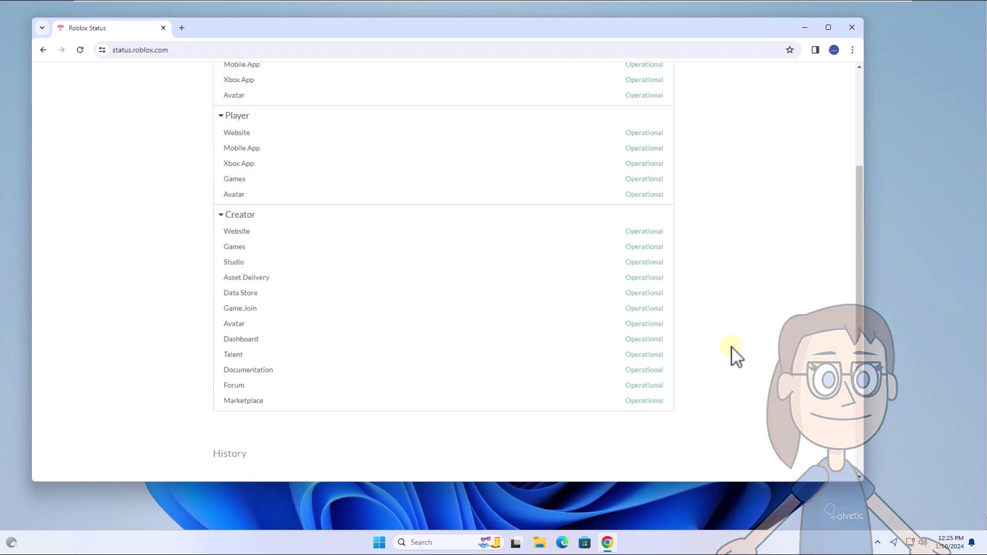
{"action": "scroll", "coordinate": [732, 348], "scroll_direction": "up", "scroll_amount": 4}
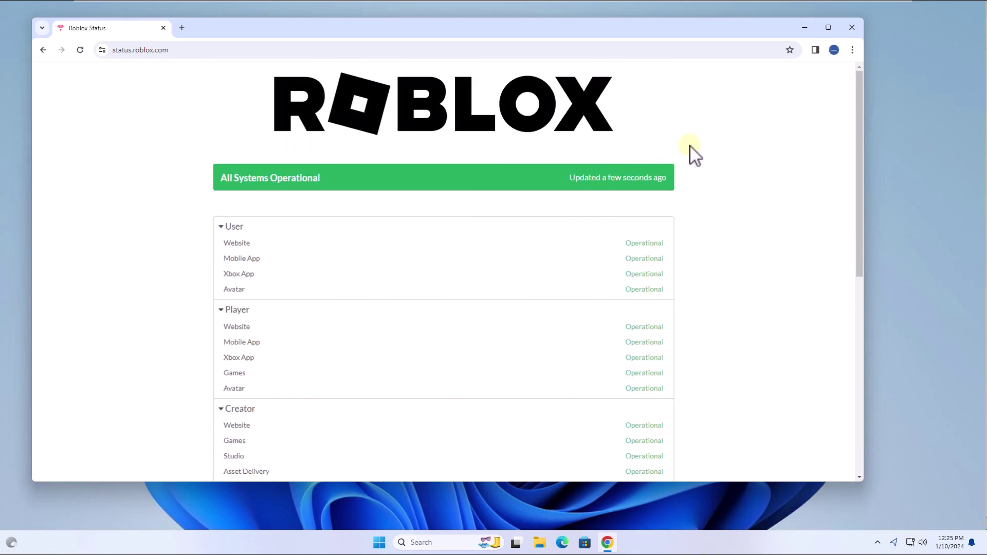
Minimize the Chrome window showing the Roblox Status page
{"action": "left_click", "coordinate": [804, 28]}
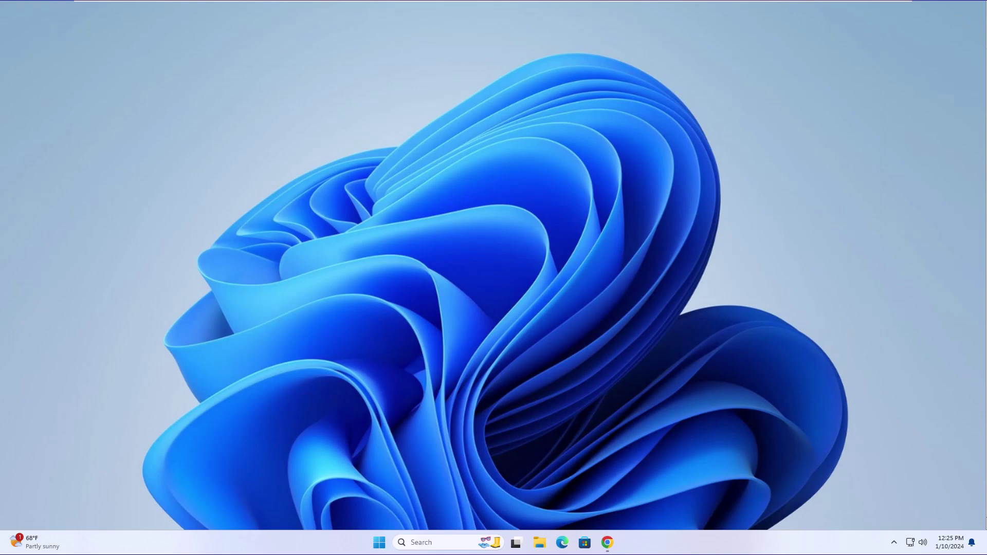